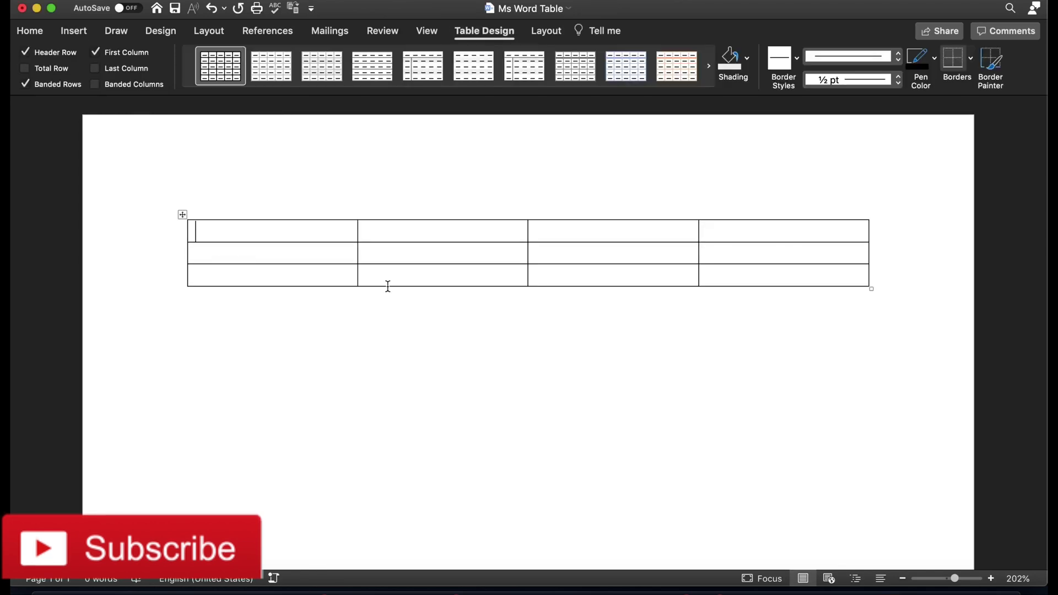
Delete the empty 3-row, 4-column table from the document
click(304, 230)
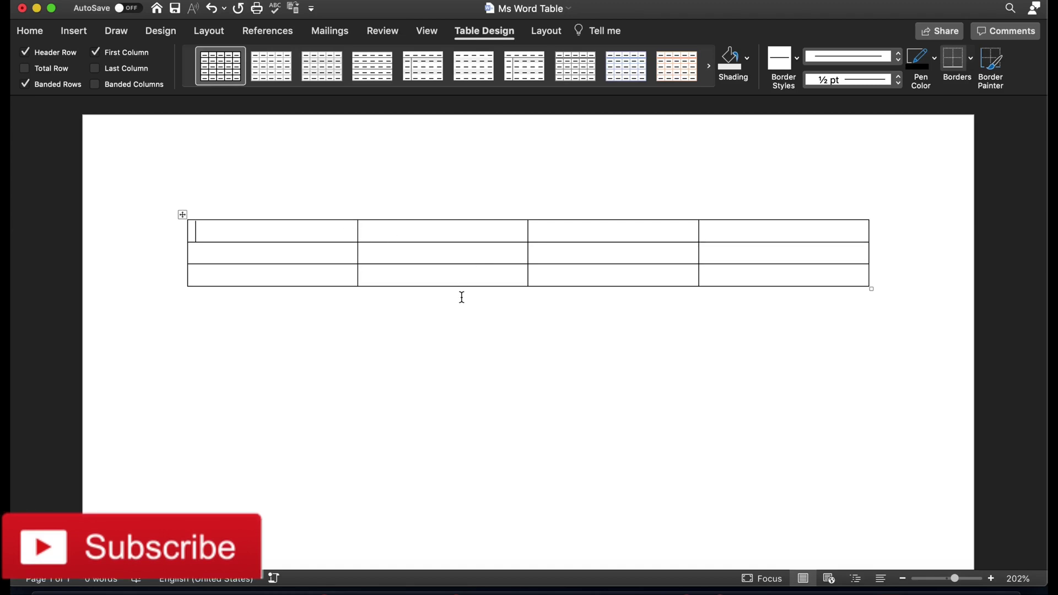
click(182, 214)
right_click(183, 216)
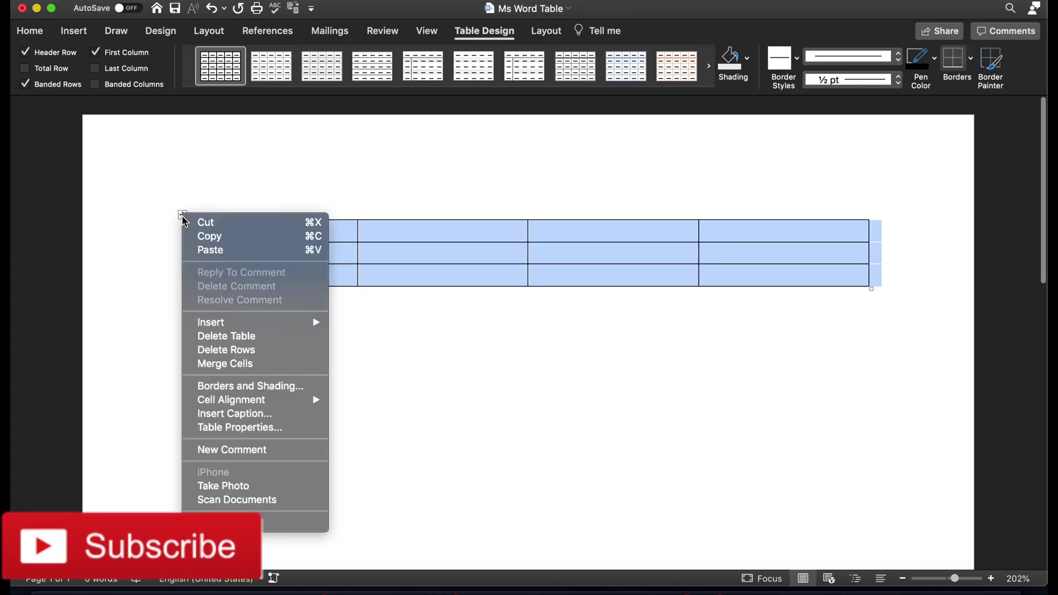
click(244, 338)
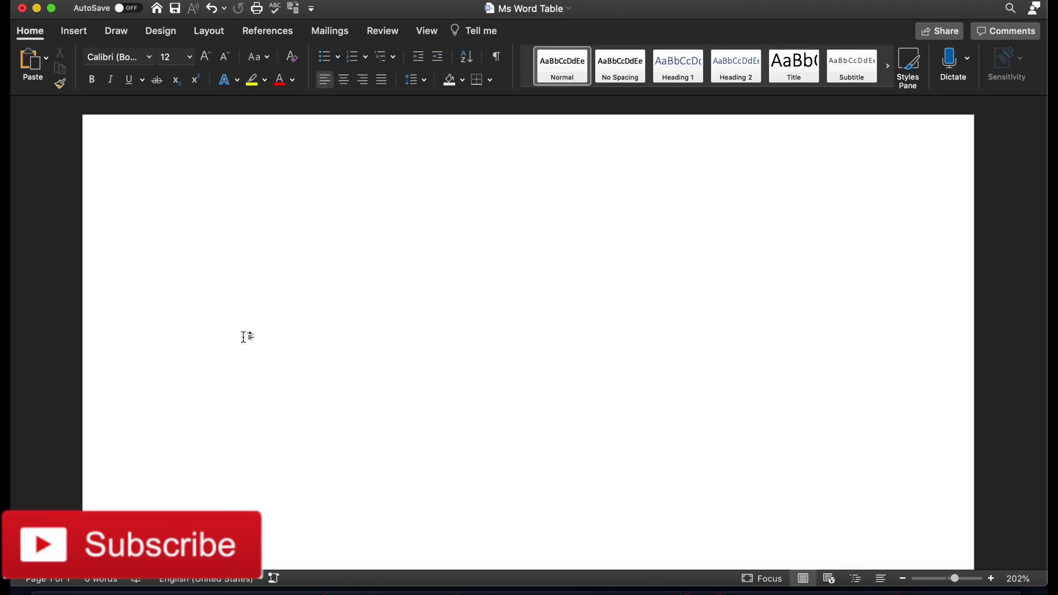
Insert a new table with 4 columns and 4 rows using the Insert Table dialog
click(79, 35)
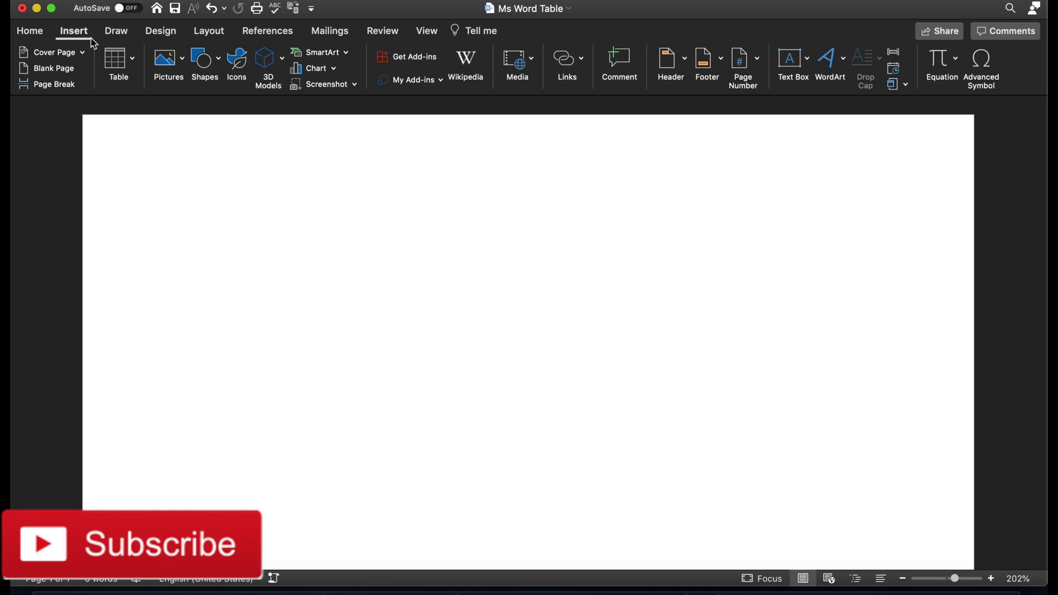
click(133, 60)
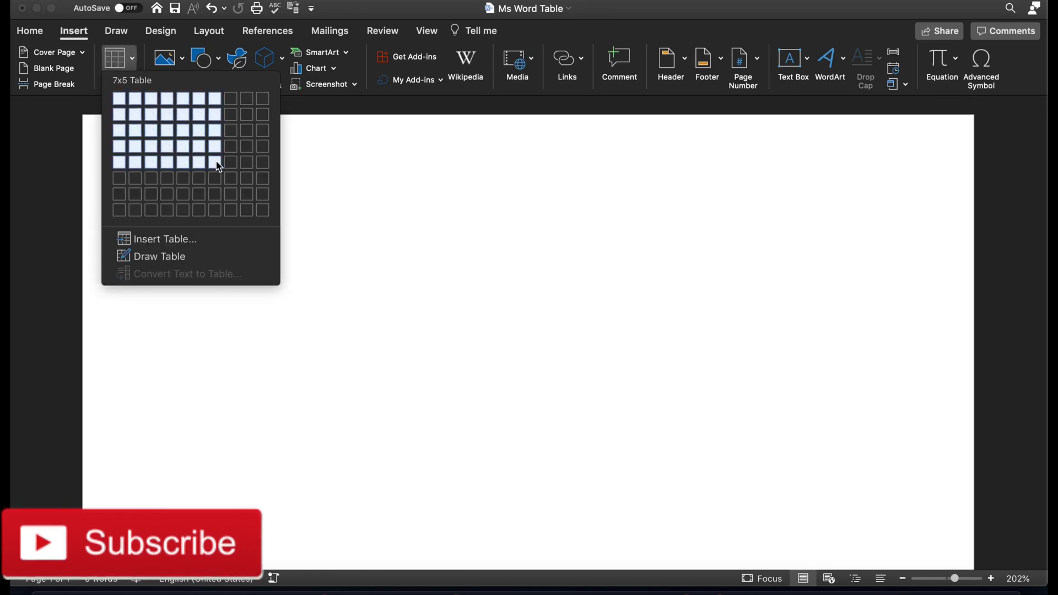
click(152, 241)
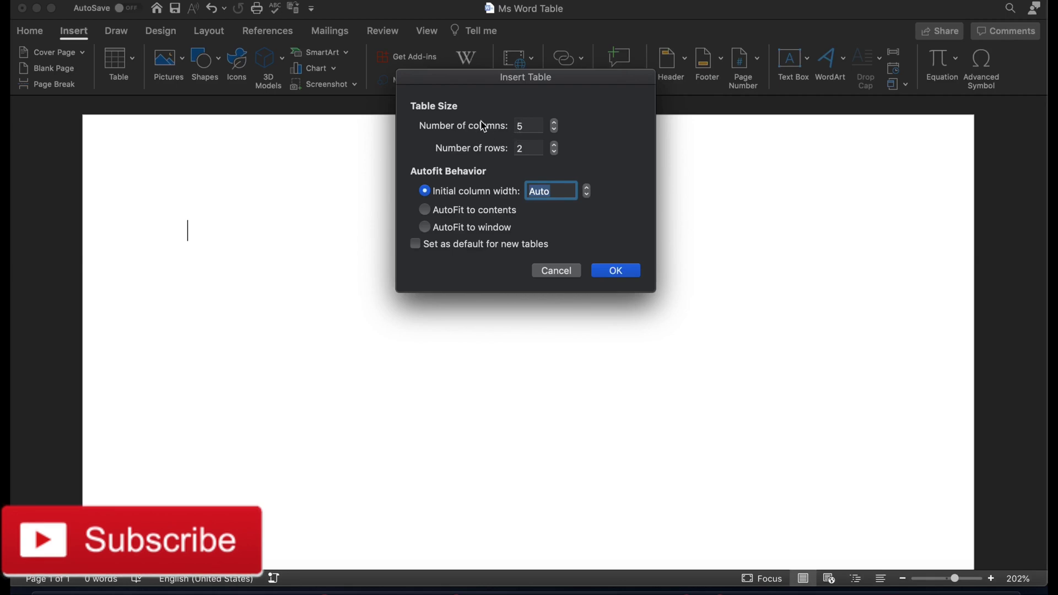
click(528, 126)
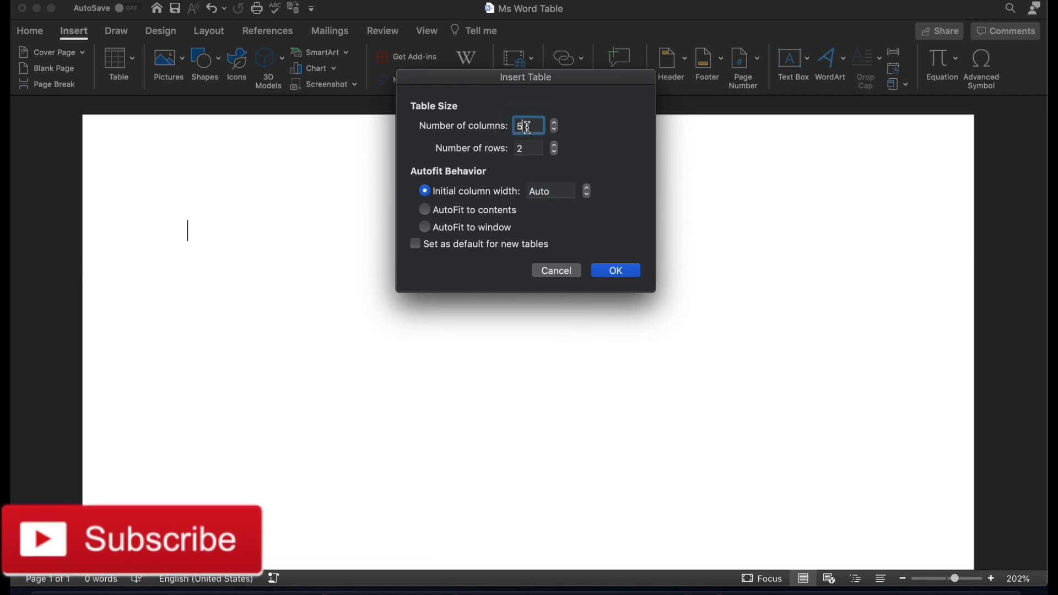
key(BackSpace)
text(4)
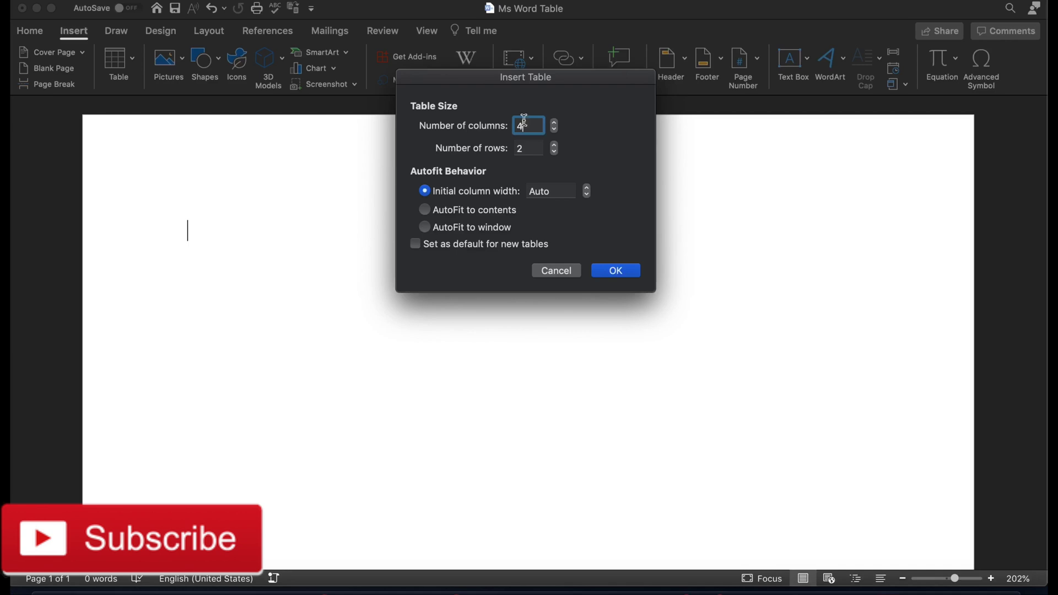
click(554, 146)
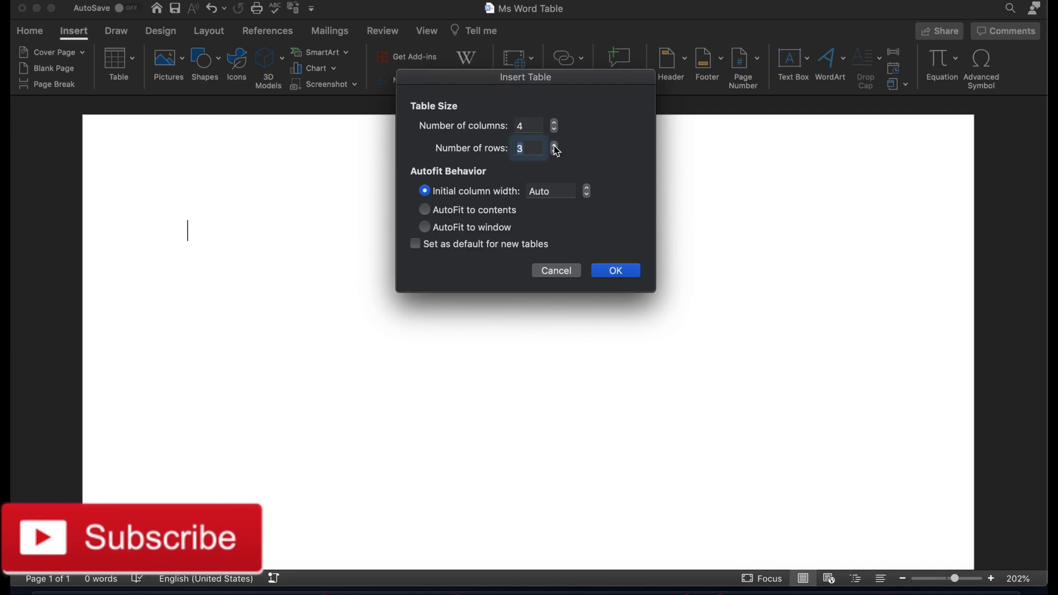
click(554, 145)
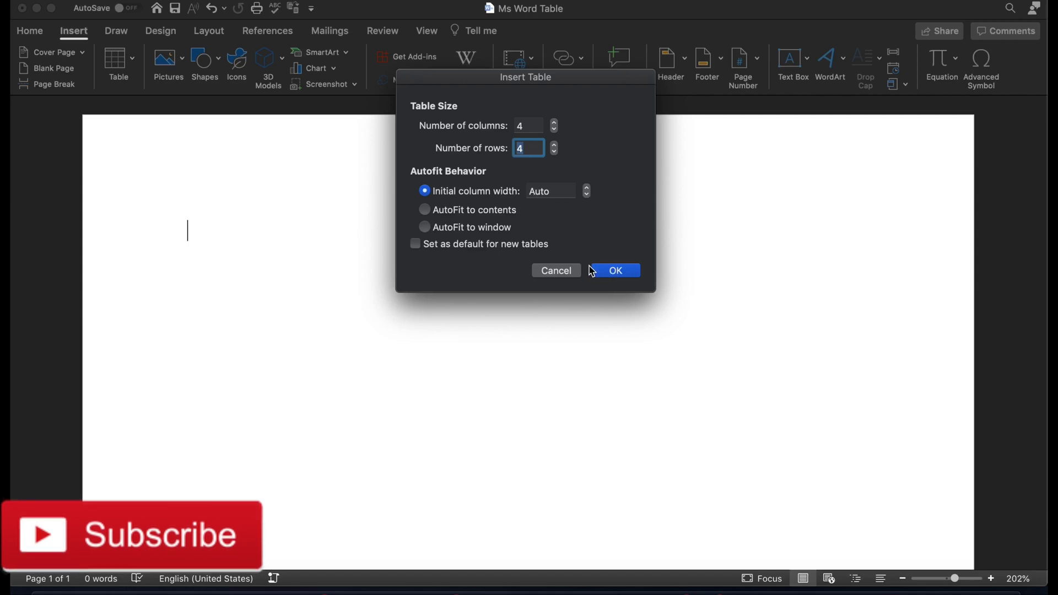
click(615, 271)
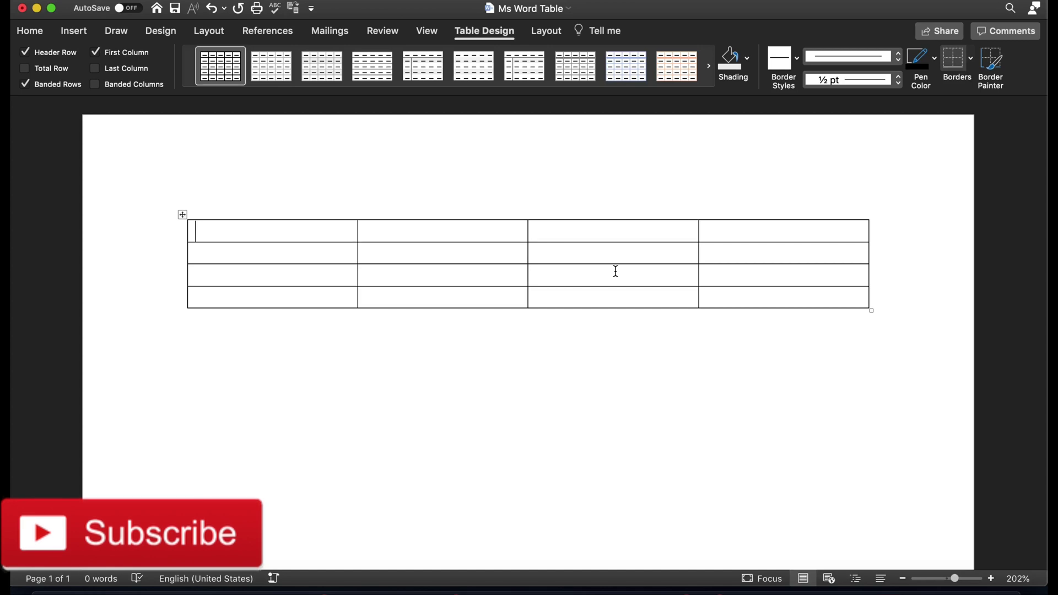
click(343, 388)
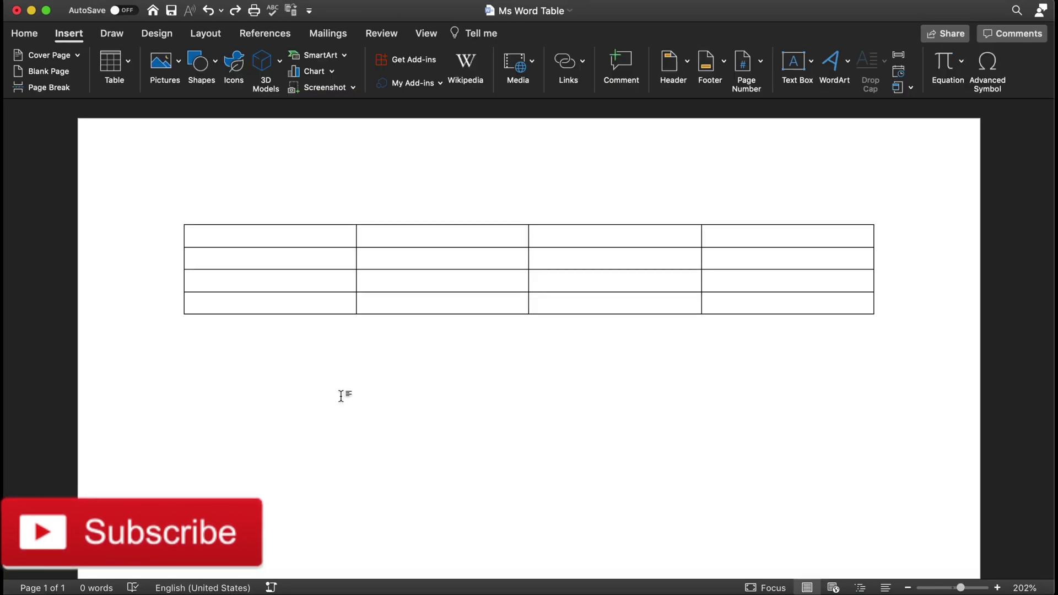
Put the caret in the table's first cell and bring up the table Layout tools
click(262, 241)
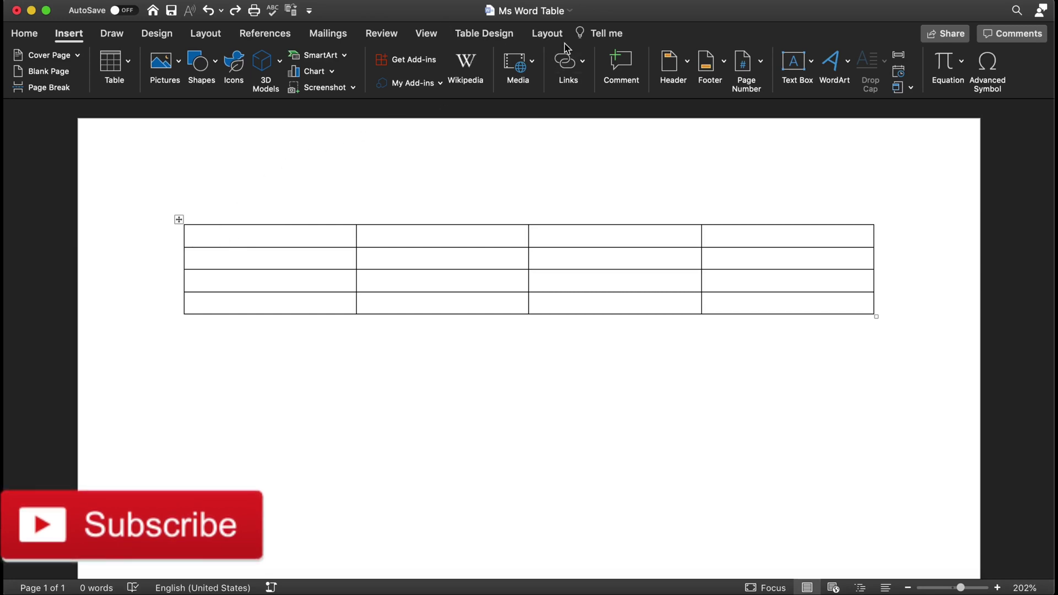
click(545, 35)
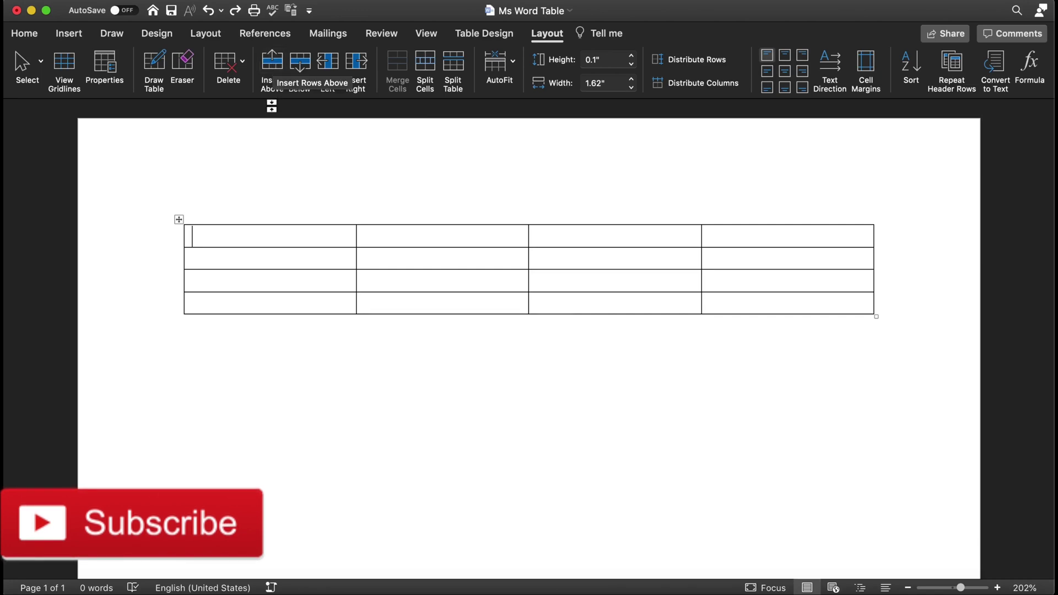
Add one row above the top row and another below the fourth row
click(272, 65)
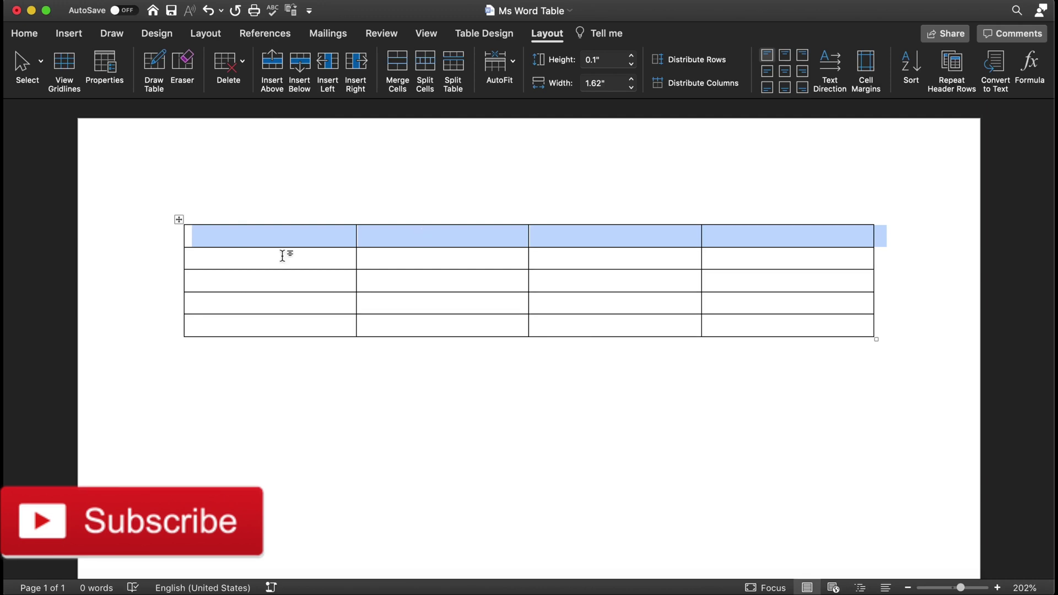
click(238, 301)
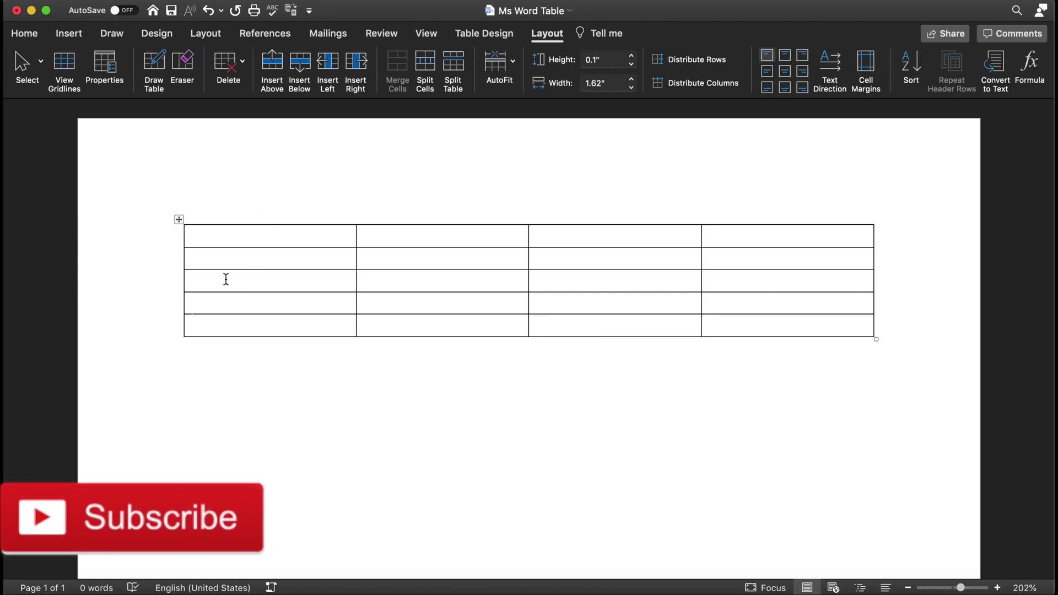
click(305, 68)
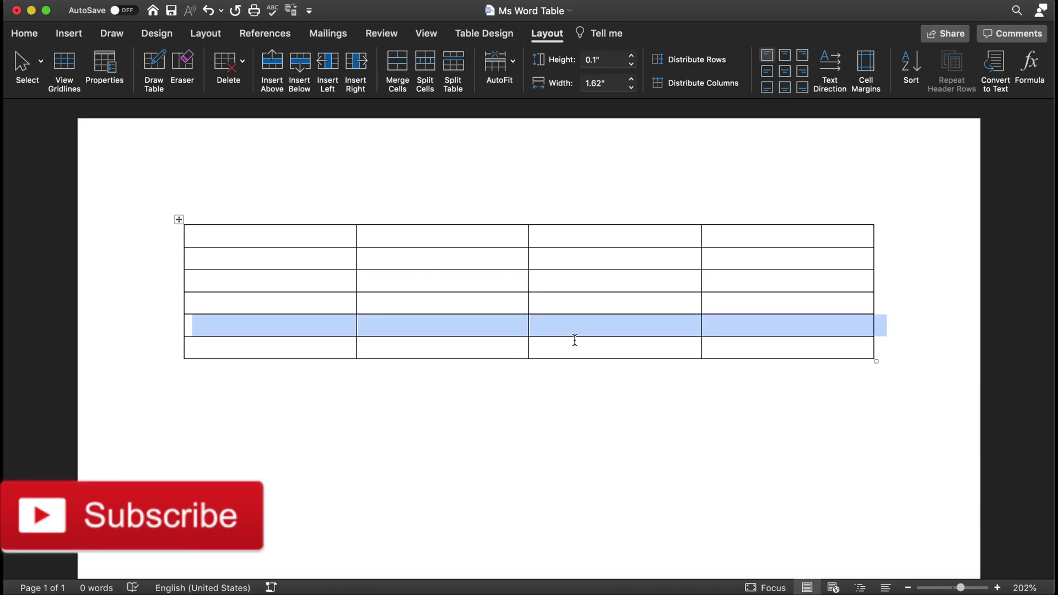
Insert a new column to the right of column 2, making the table 6×5
click(359, 237)
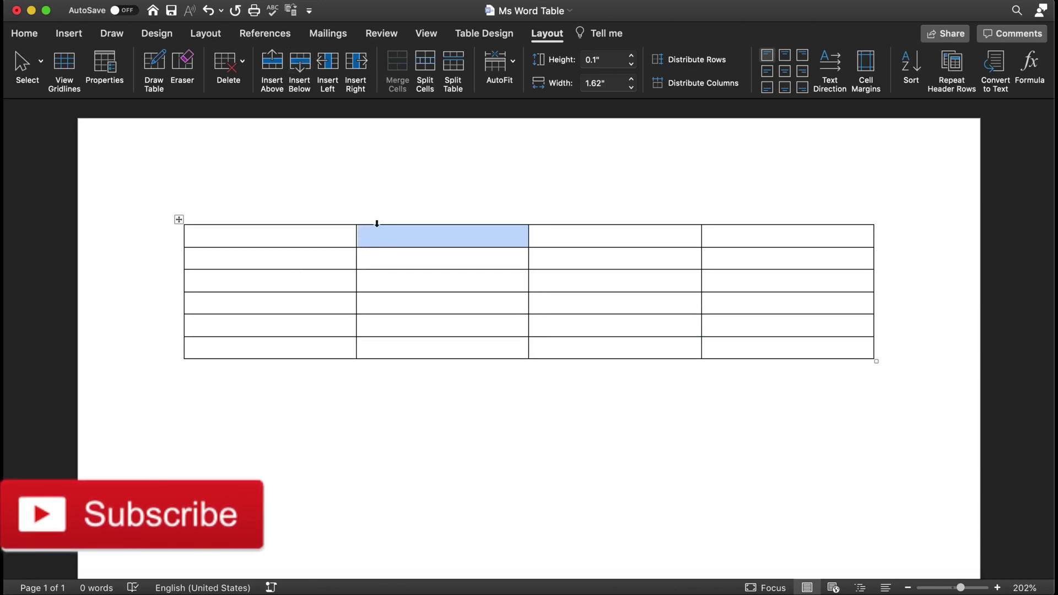
click(461, 243)
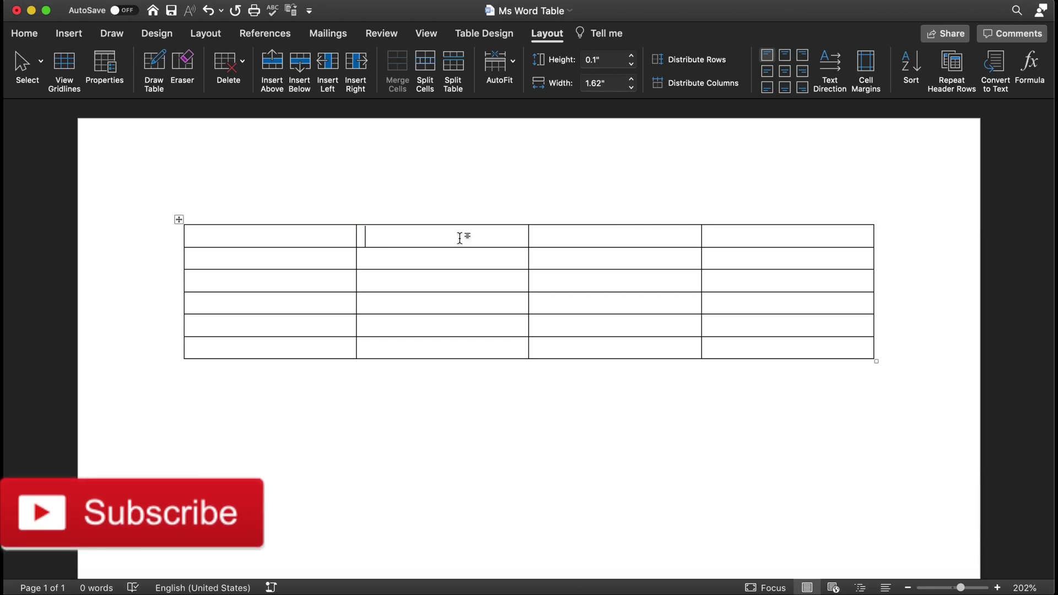
click(436, 245)
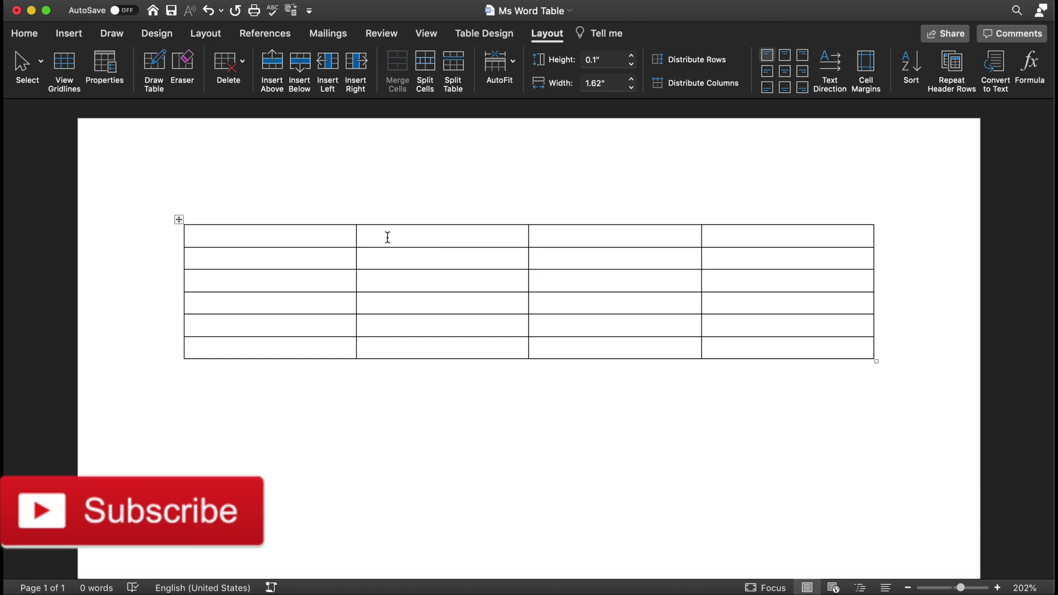
click(357, 68)
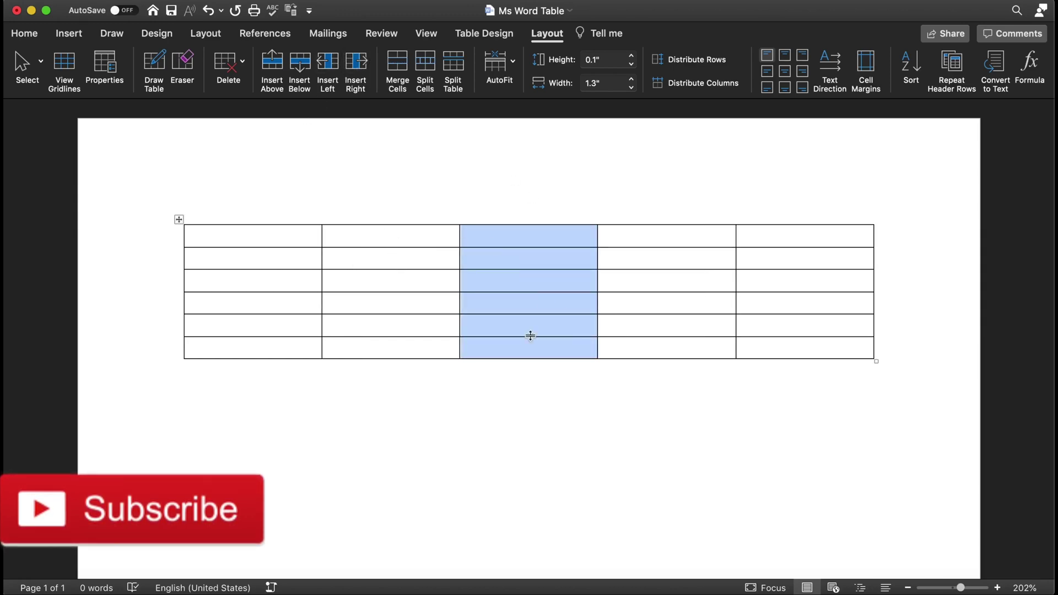
Insert a new column left of the first column, giving the table six columns
click(256, 238)
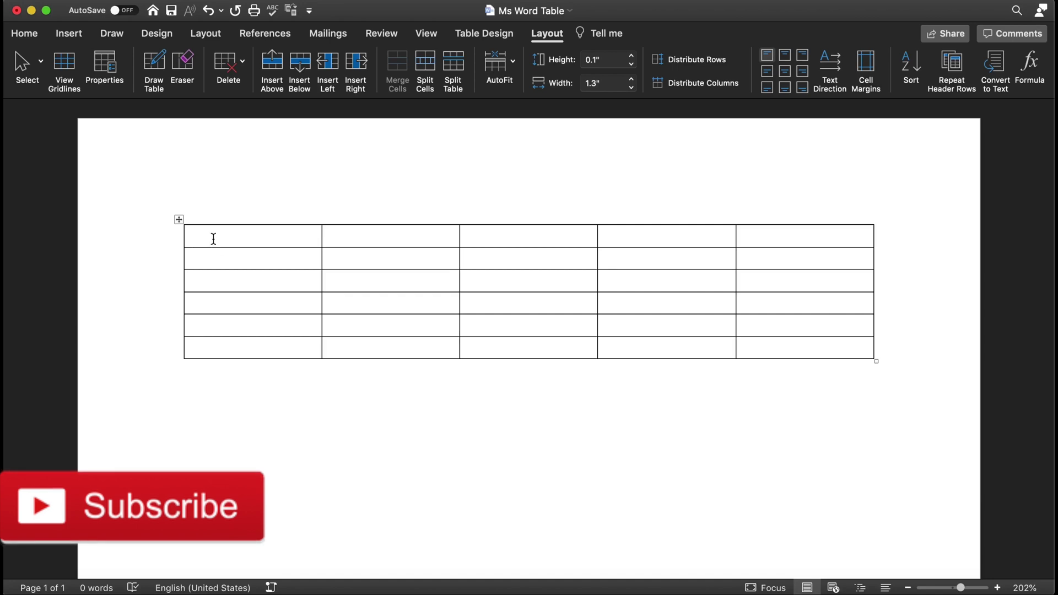
click(236, 281)
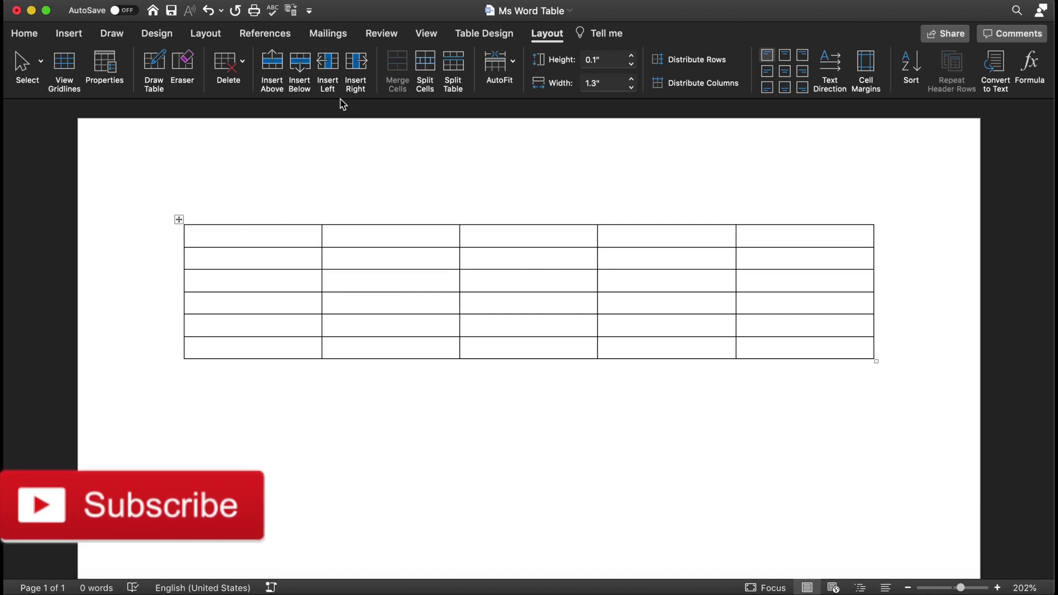
click(328, 68)
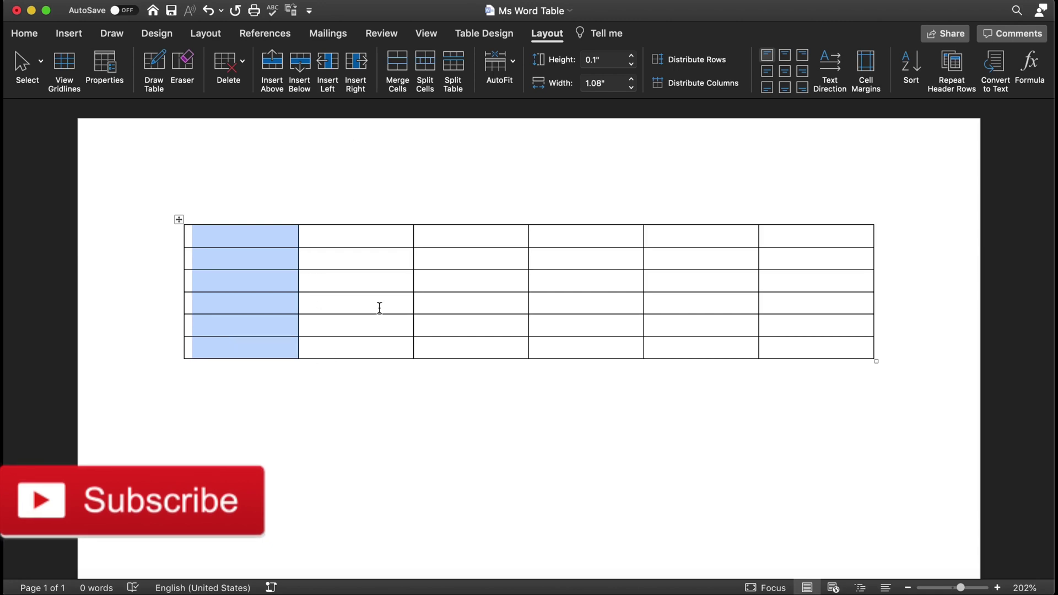
click(284, 418)
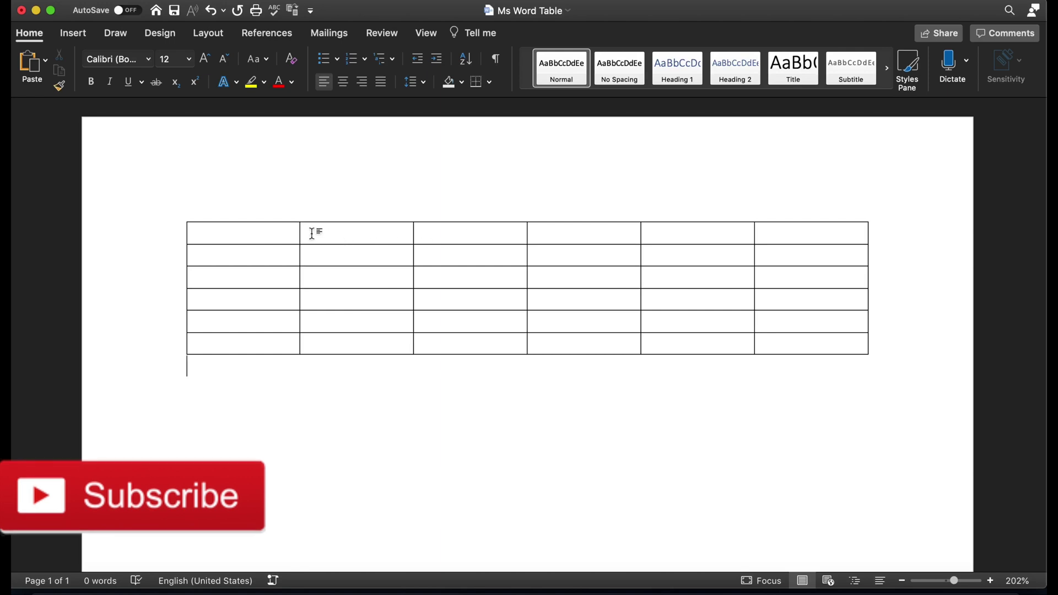
drag(311, 233, 459, 234)
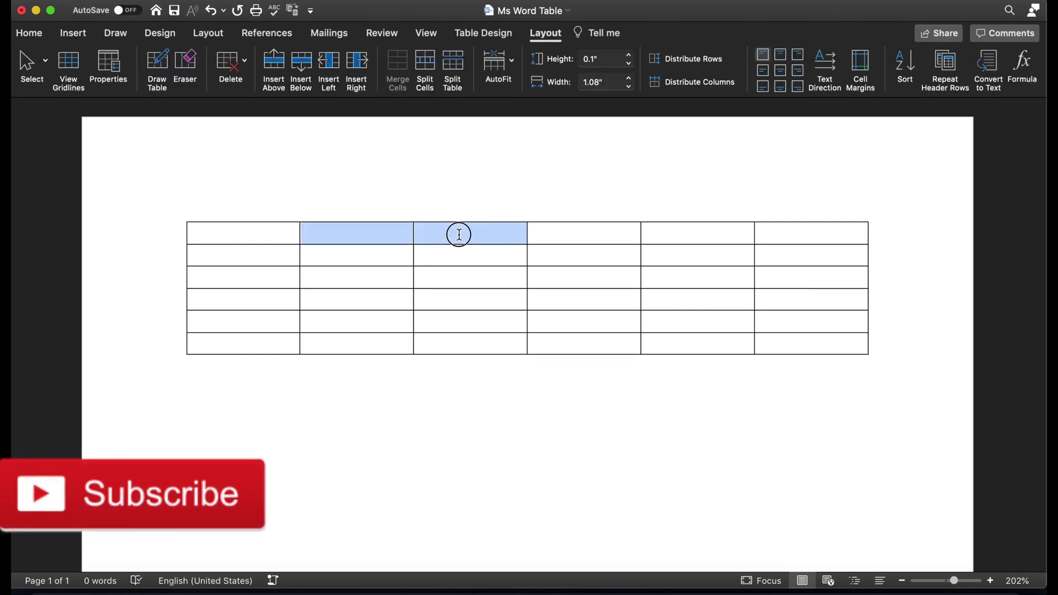
Merge the top cells of columns 2 and 3 and type 'Strength' in the merged cell
drag(459, 235, 459, 235)
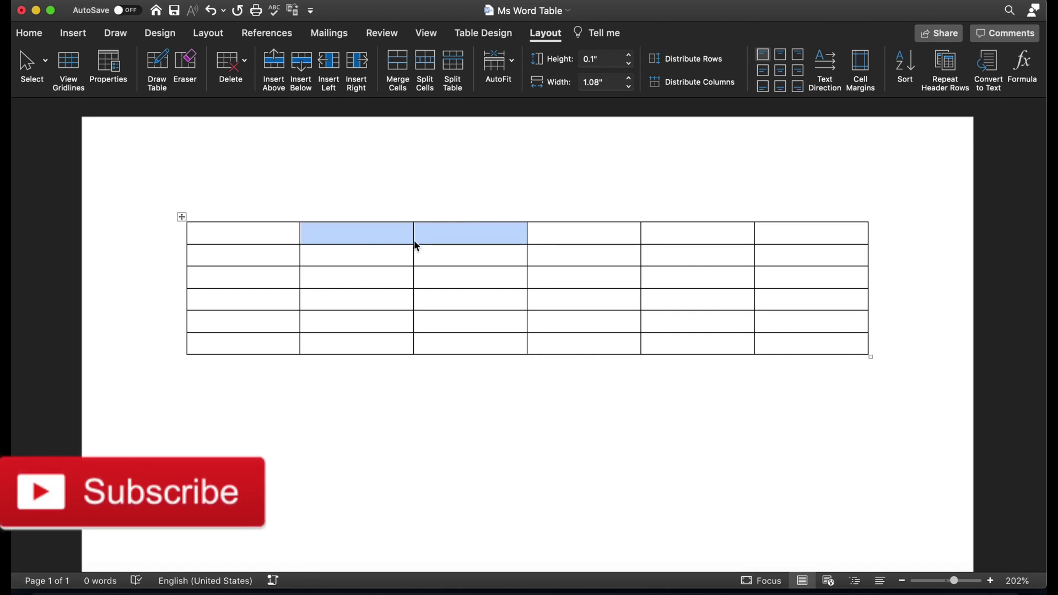
click(546, 34)
click(546, 35)
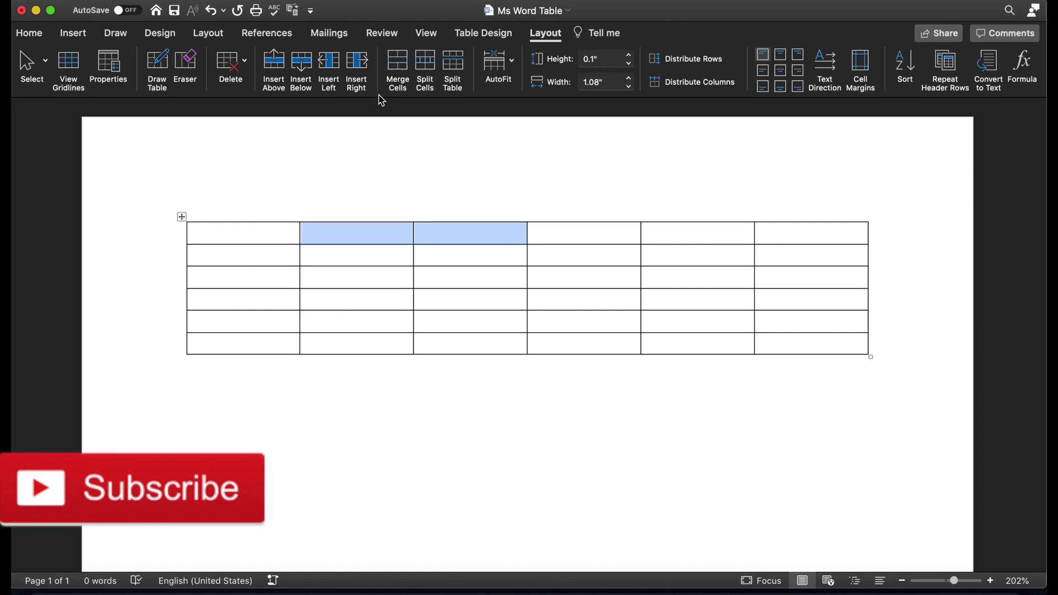
click(397, 66)
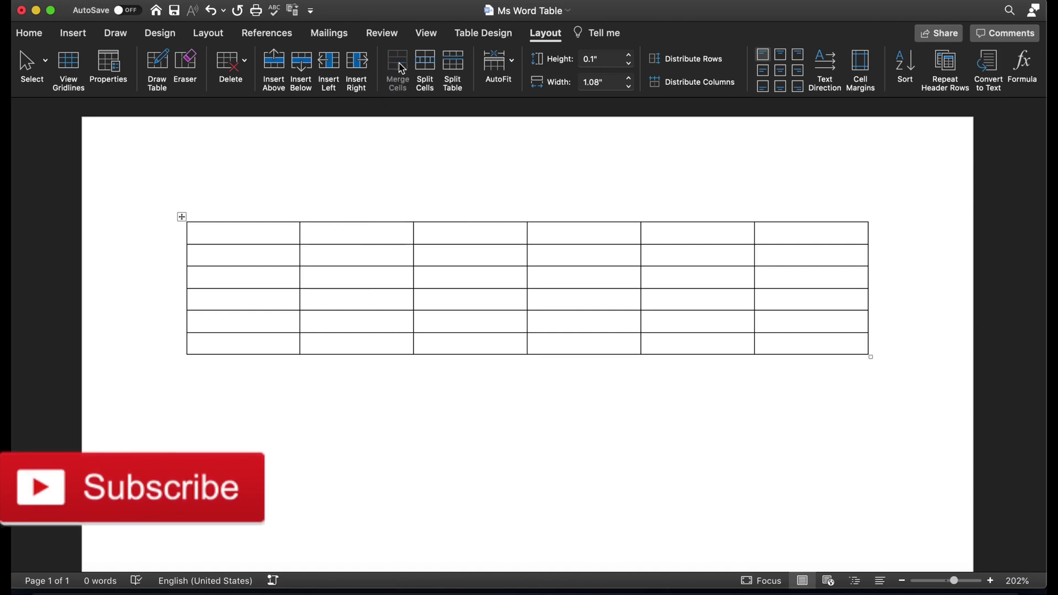
click(426, 277)
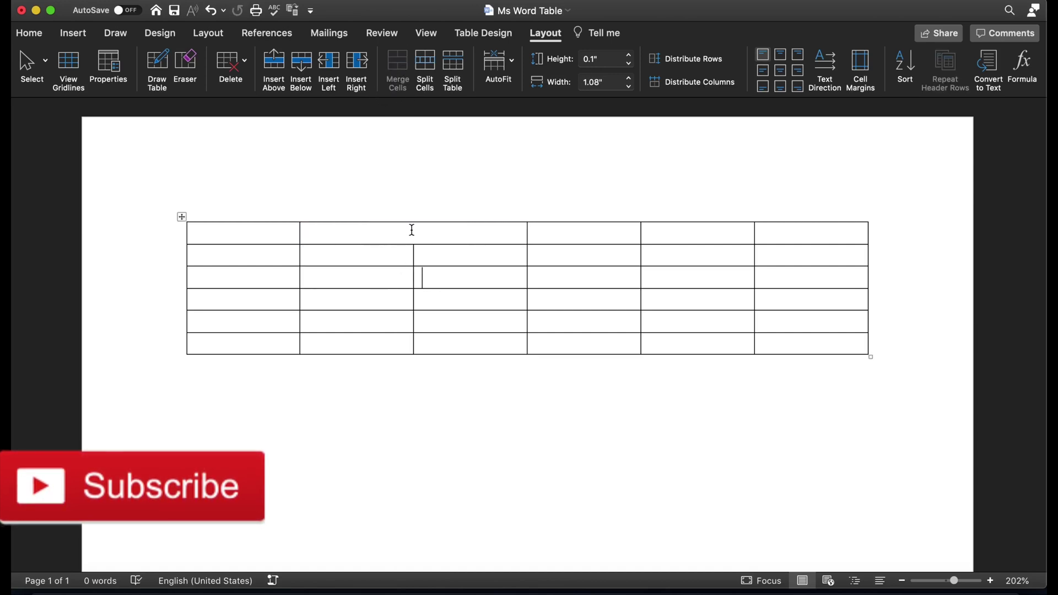
text(Strength)
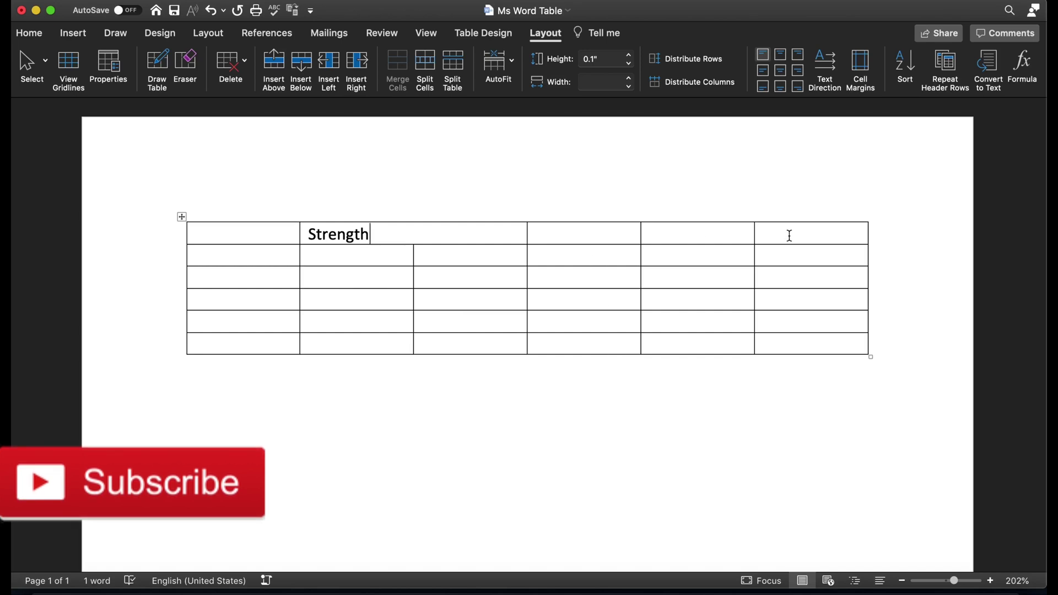
Merge the top cells of columns 4–6 into one header and type 'Weakness'
click(595, 235)
click(595, 234)
drag(595, 235, 791, 233)
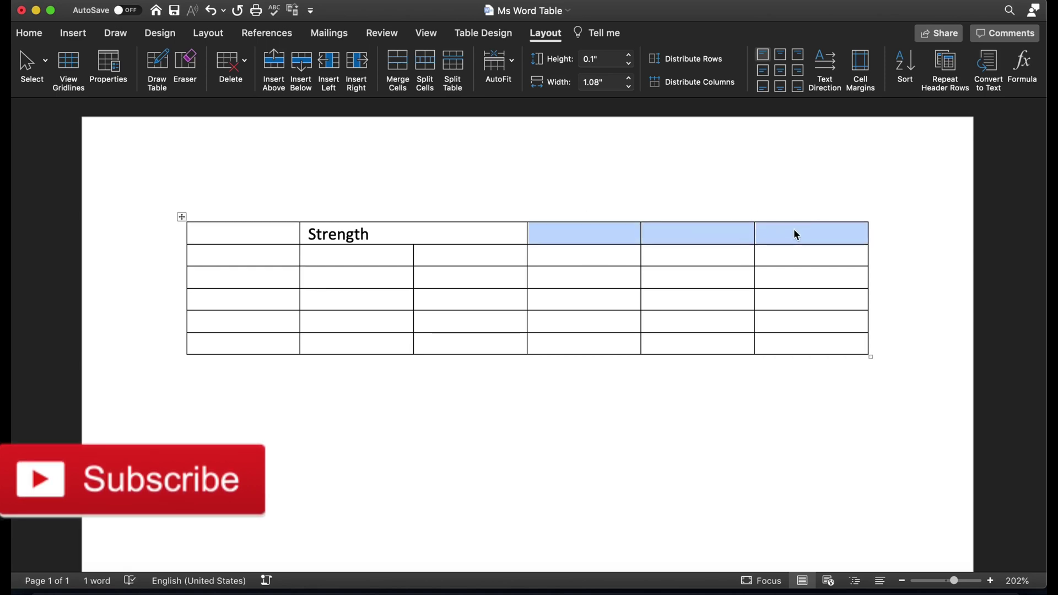
click(397, 63)
text(Weakness)
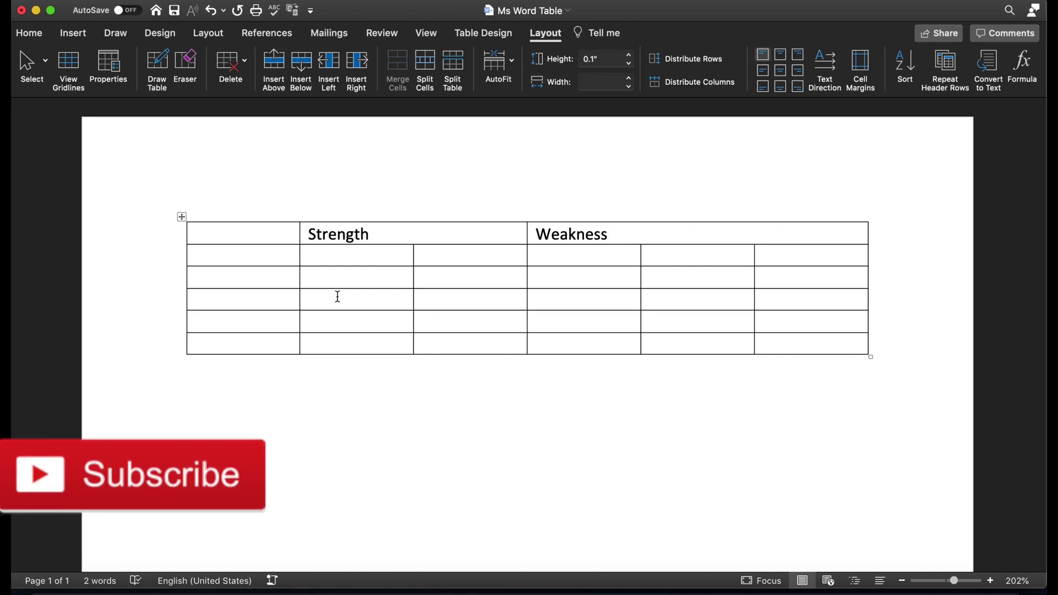
mouse_move(337, 296)
mouse_down()
mouse_move(484, 307)
mouse_move(496, 323)
mouse_up()
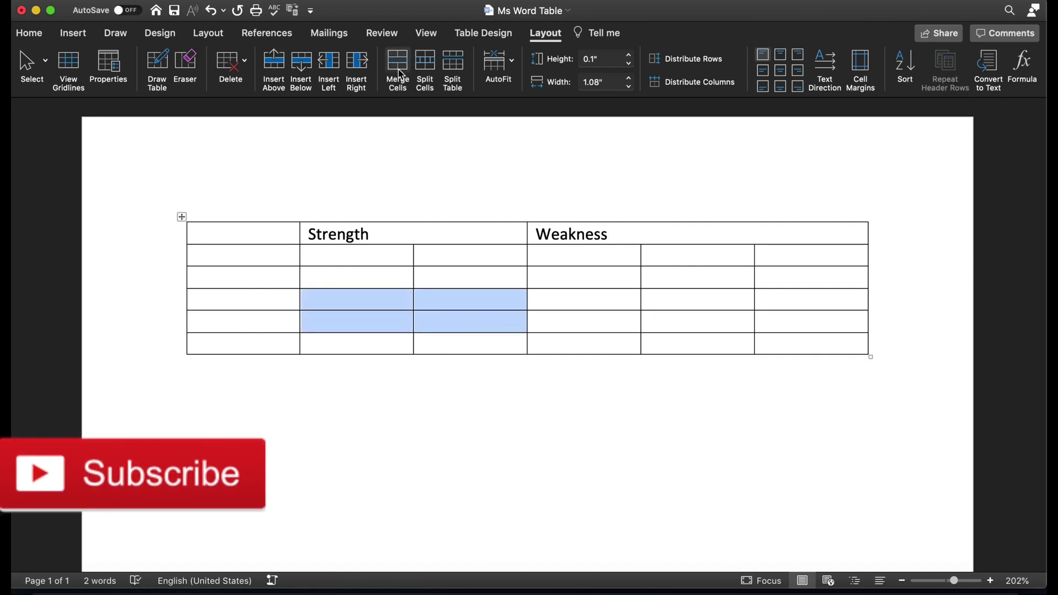
Merge the four cells in columns 2–3, rows 4–5 into one block cell
click(398, 69)
click(471, 359)
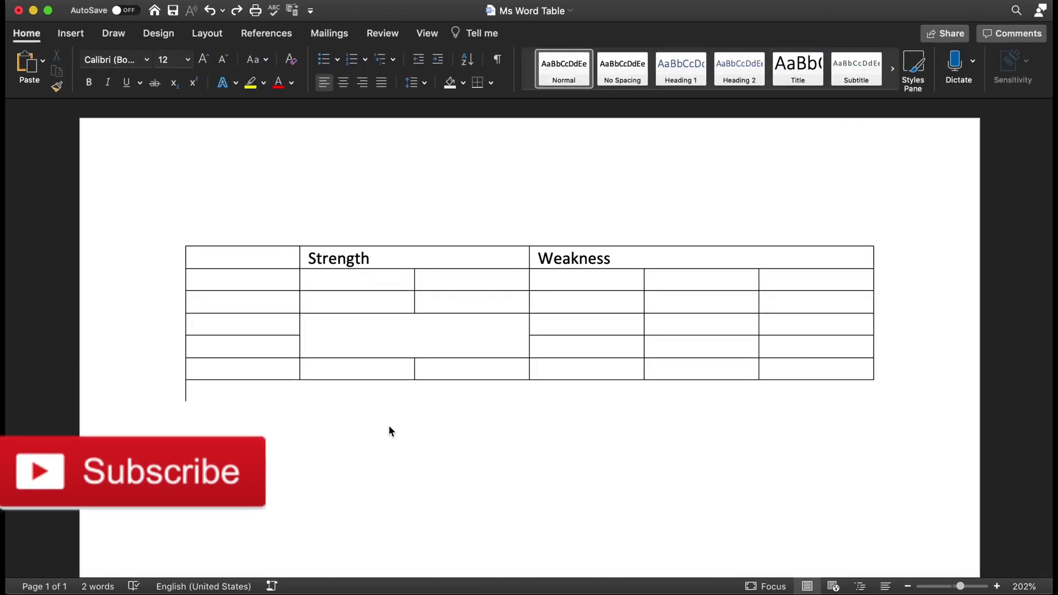
click(234, 261)
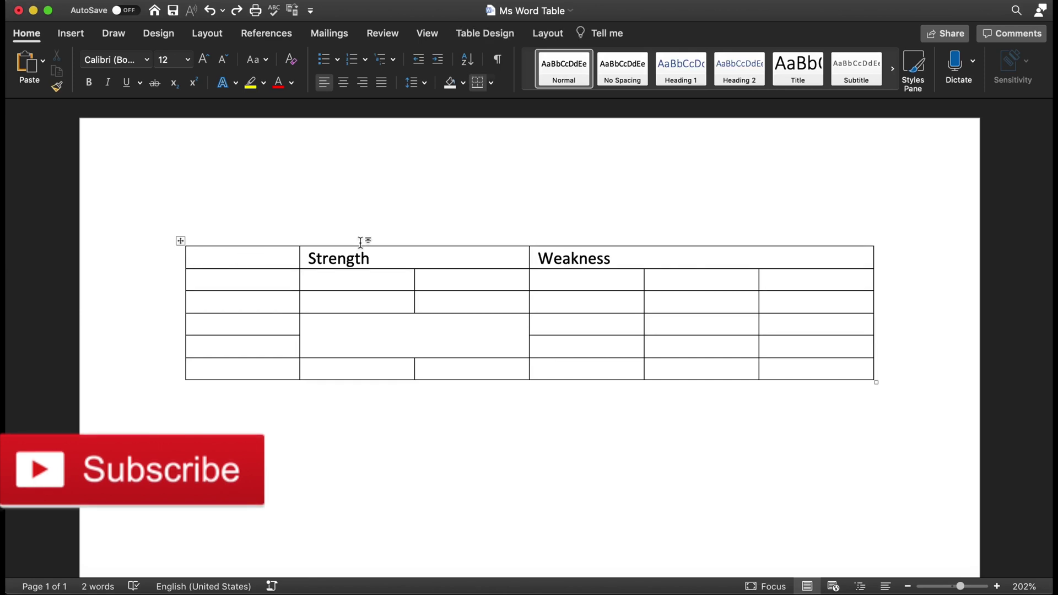
Split the top-left cell into 2 columns and 1 row with Split Cells
click(553, 36)
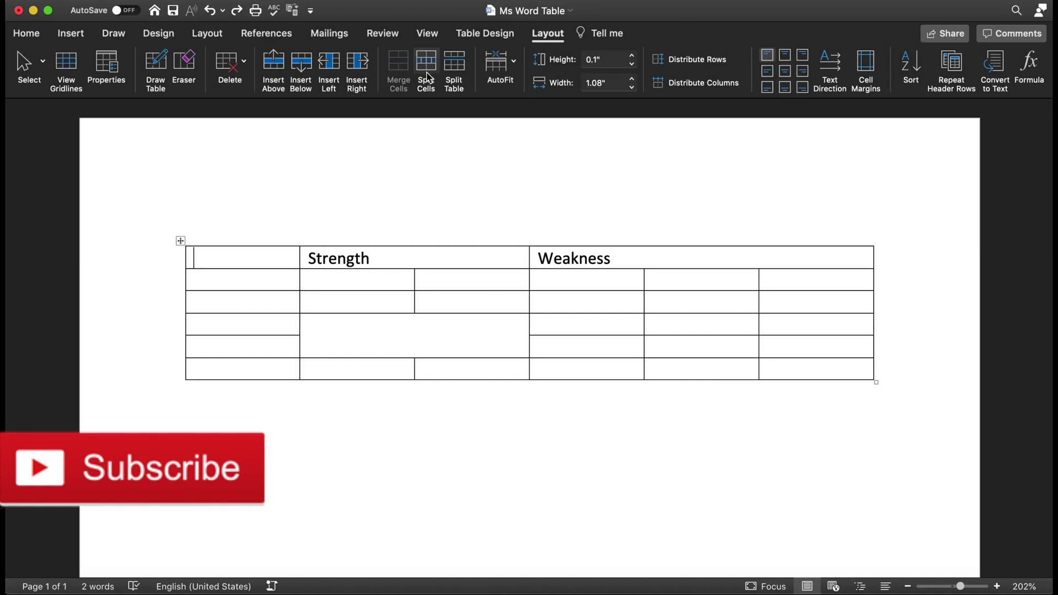
click(429, 77)
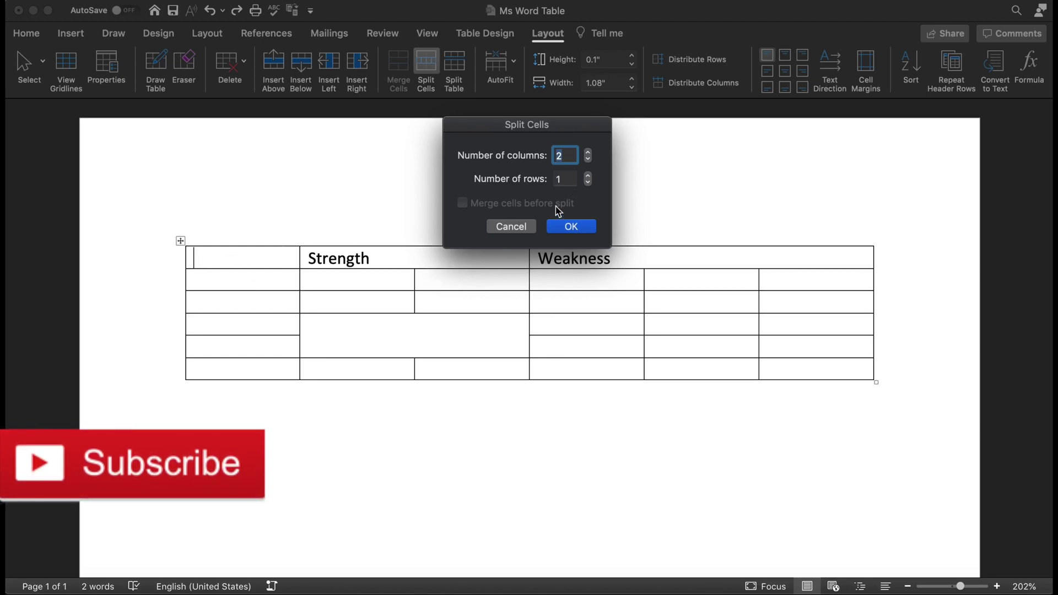
key(Return)
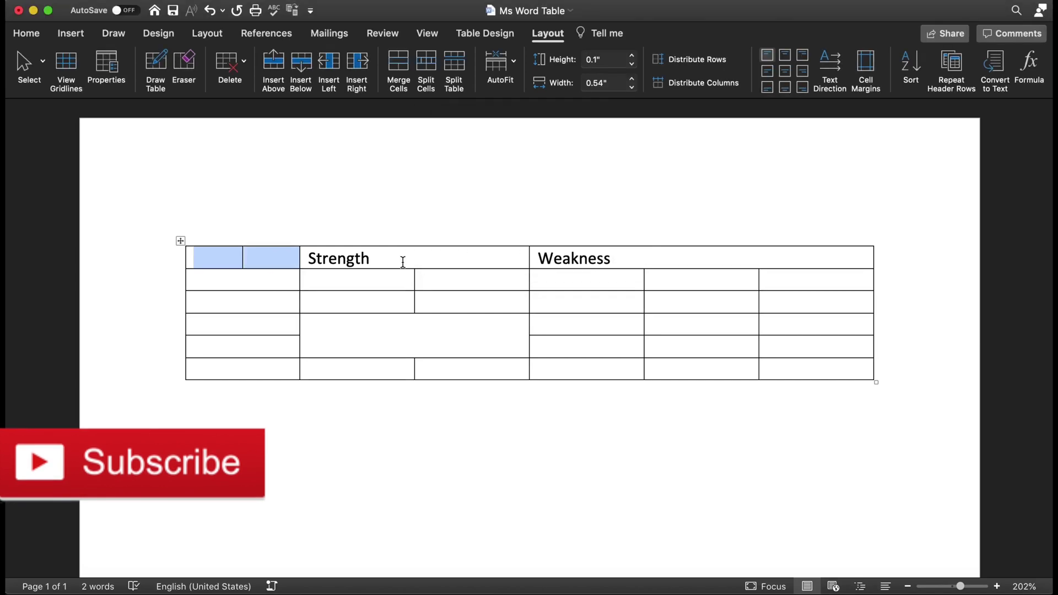
click(216, 256)
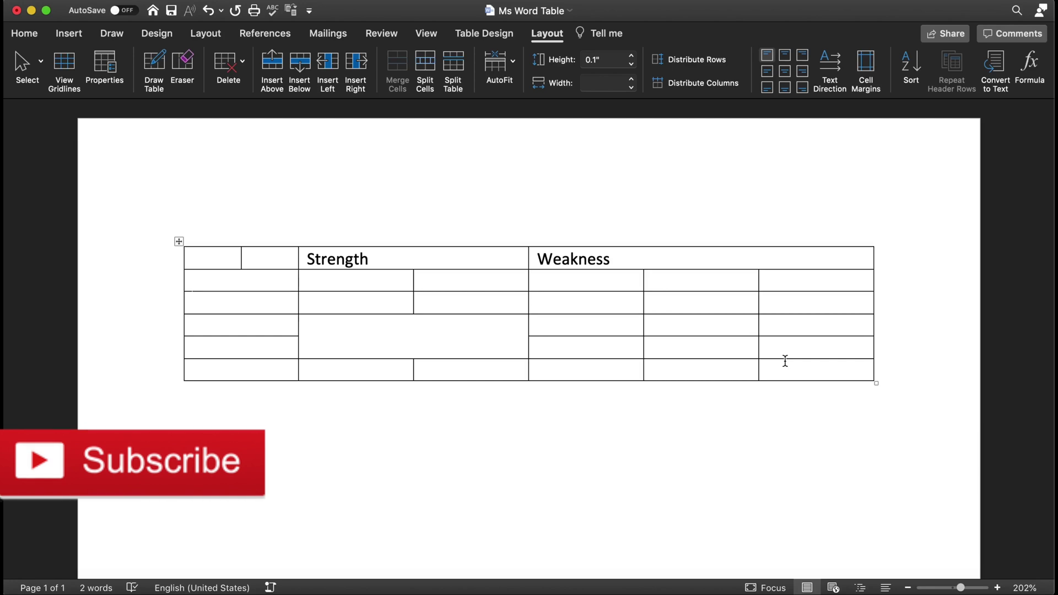
Split the last cell of row 2 into a grid of 5 columns by 5 rows
click(792, 283)
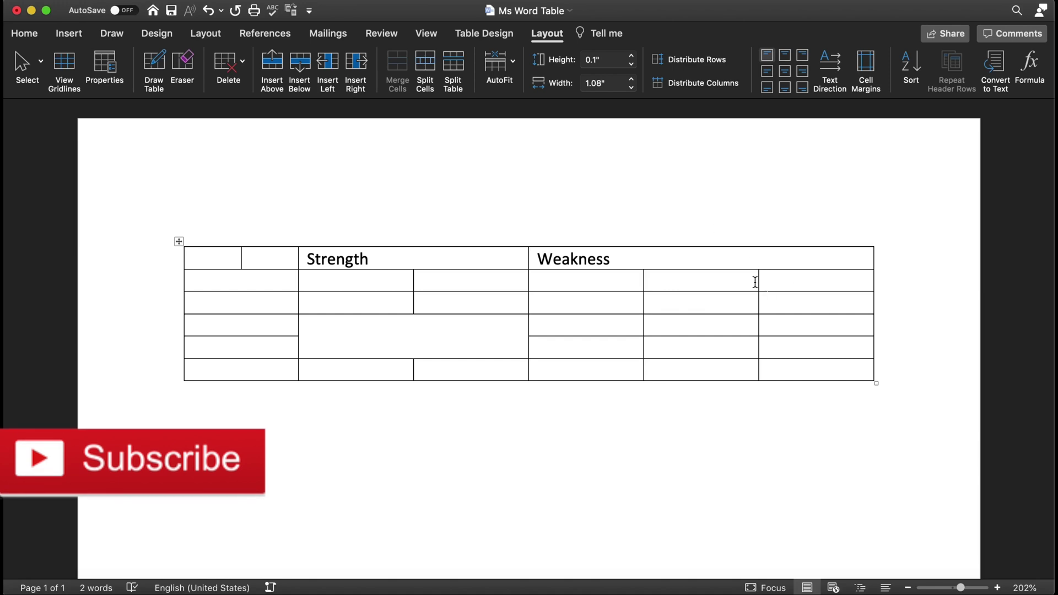
click(424, 65)
click(587, 159)
text(5)
click(561, 179)
click(574, 231)
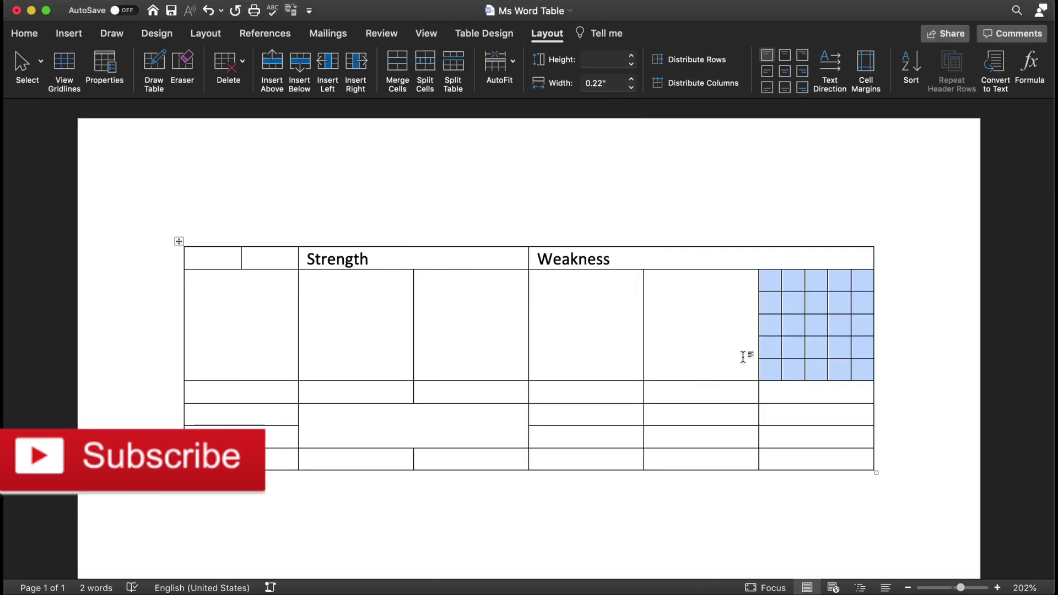
click(803, 359)
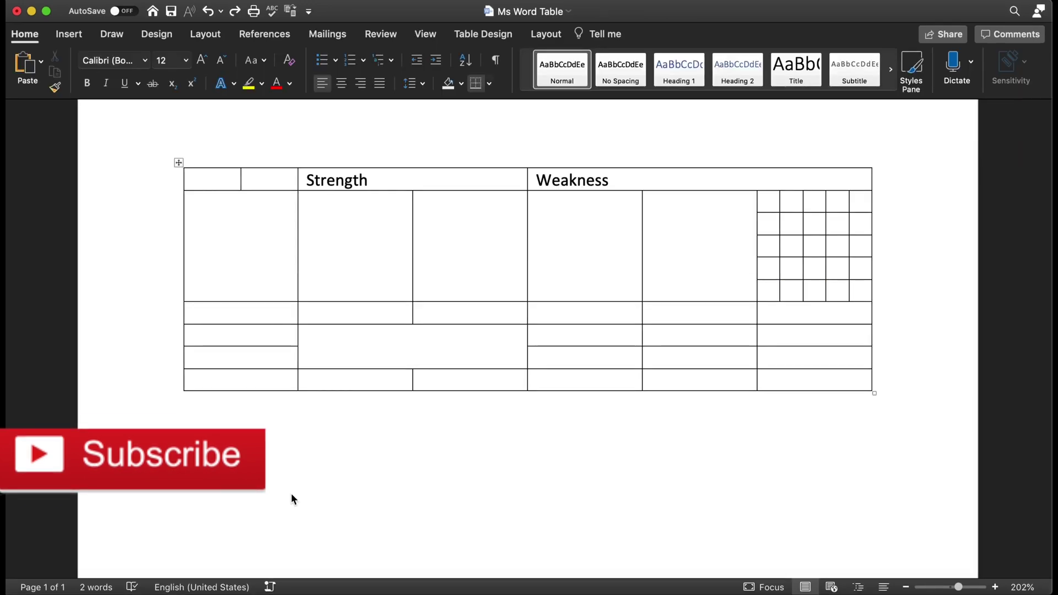
Split the table after the tall second row with Split Table, leaving a blank line between the halves
click(291, 494)
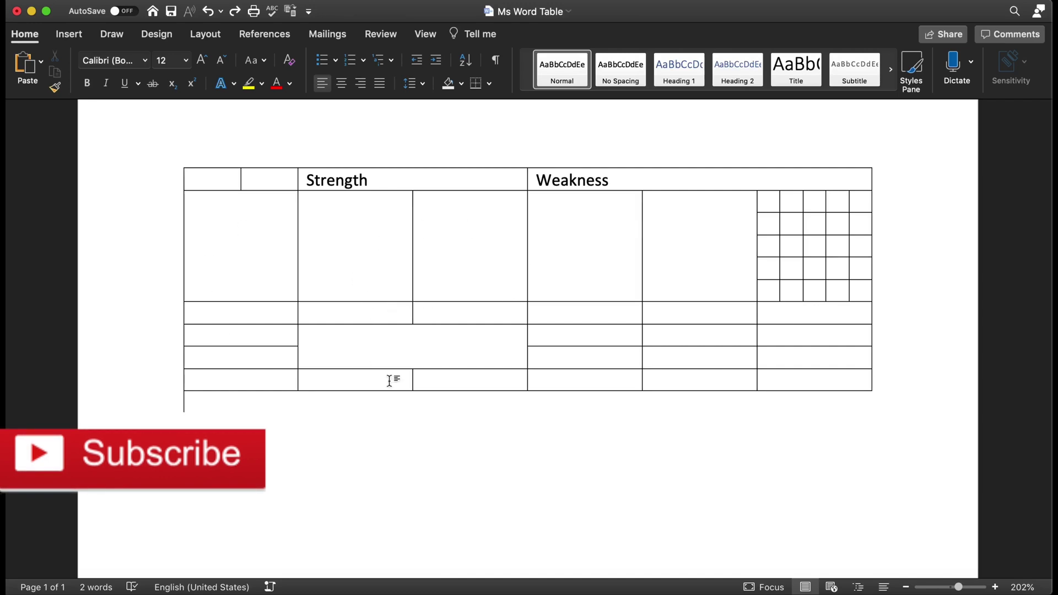
click(238, 315)
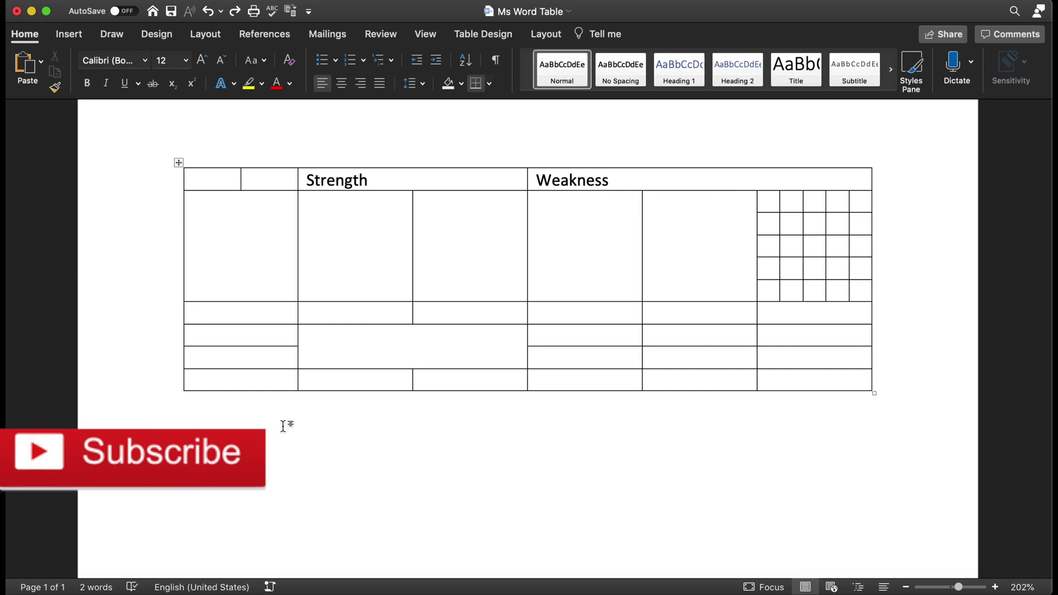
click(218, 313)
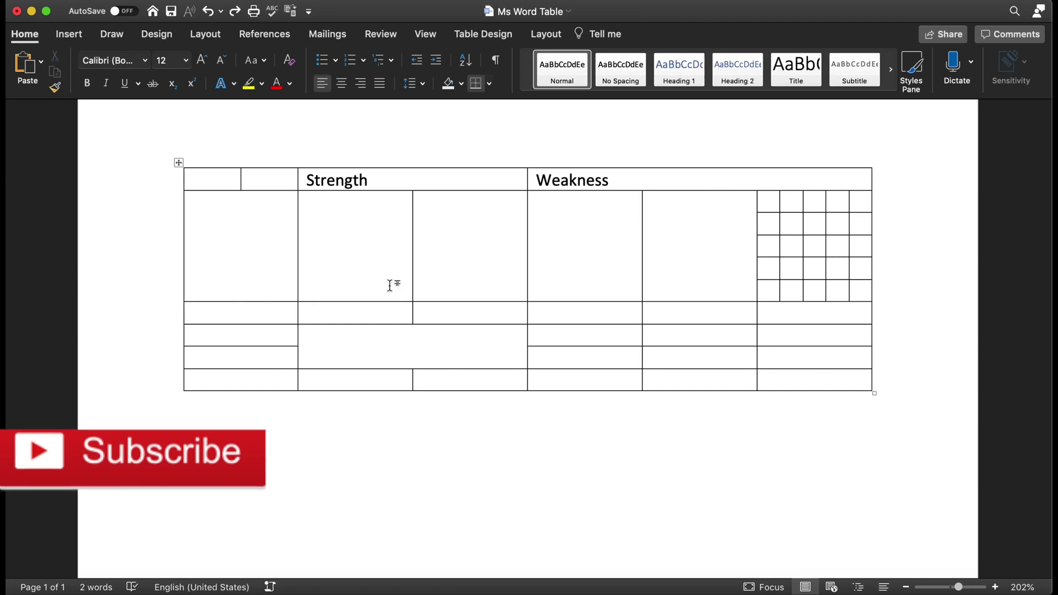
click(546, 34)
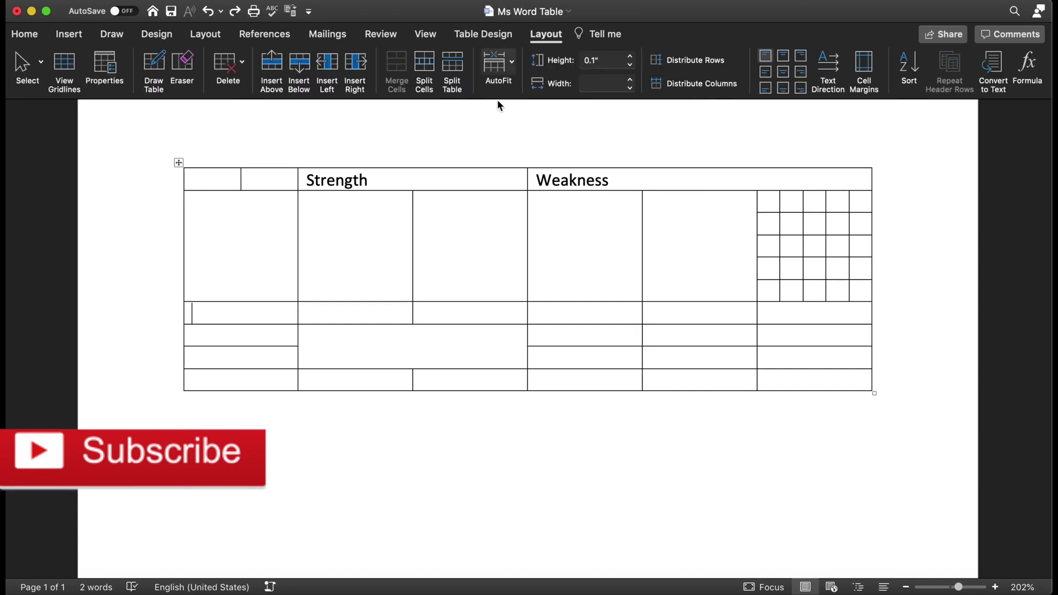
click(454, 69)
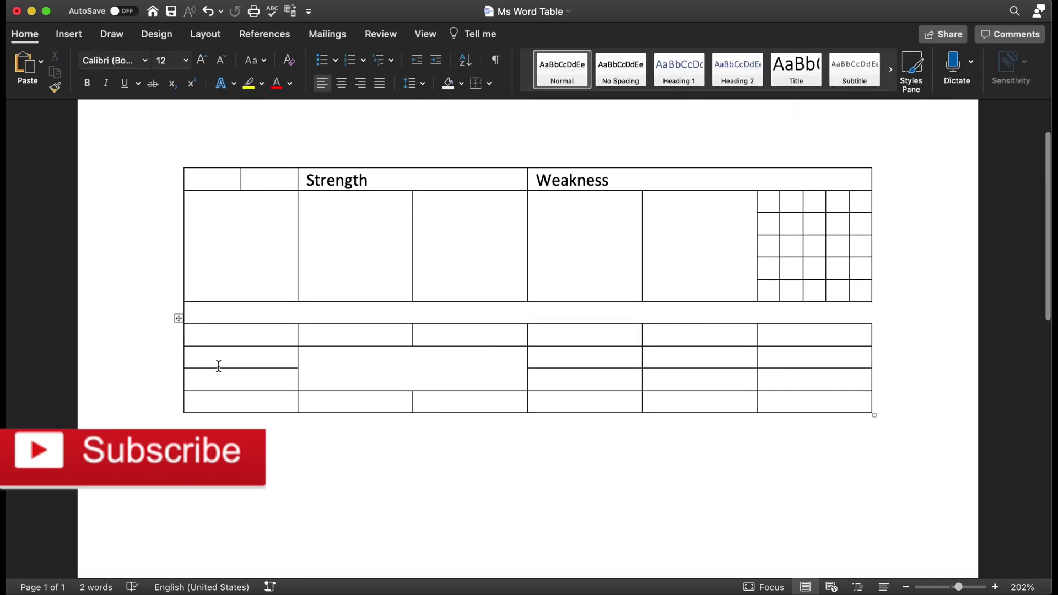
key(Return)
key(Return)
key(Return)
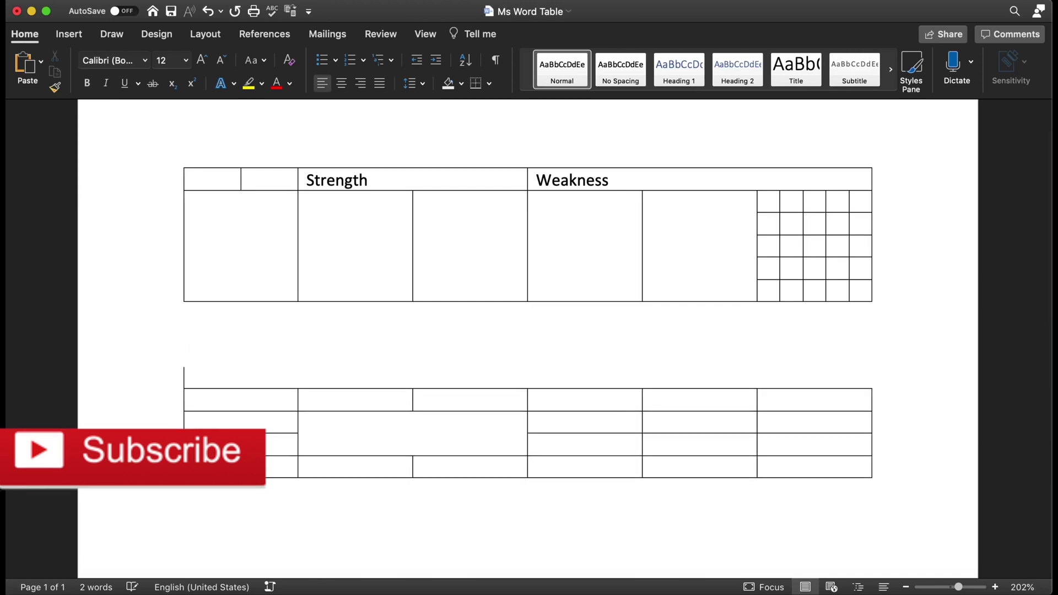
key(Down)
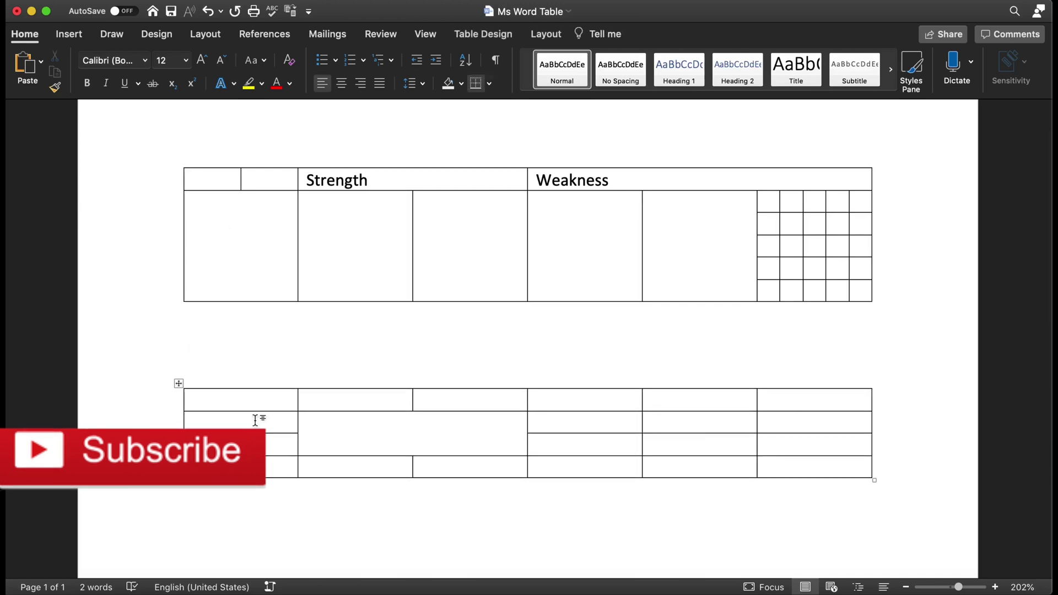